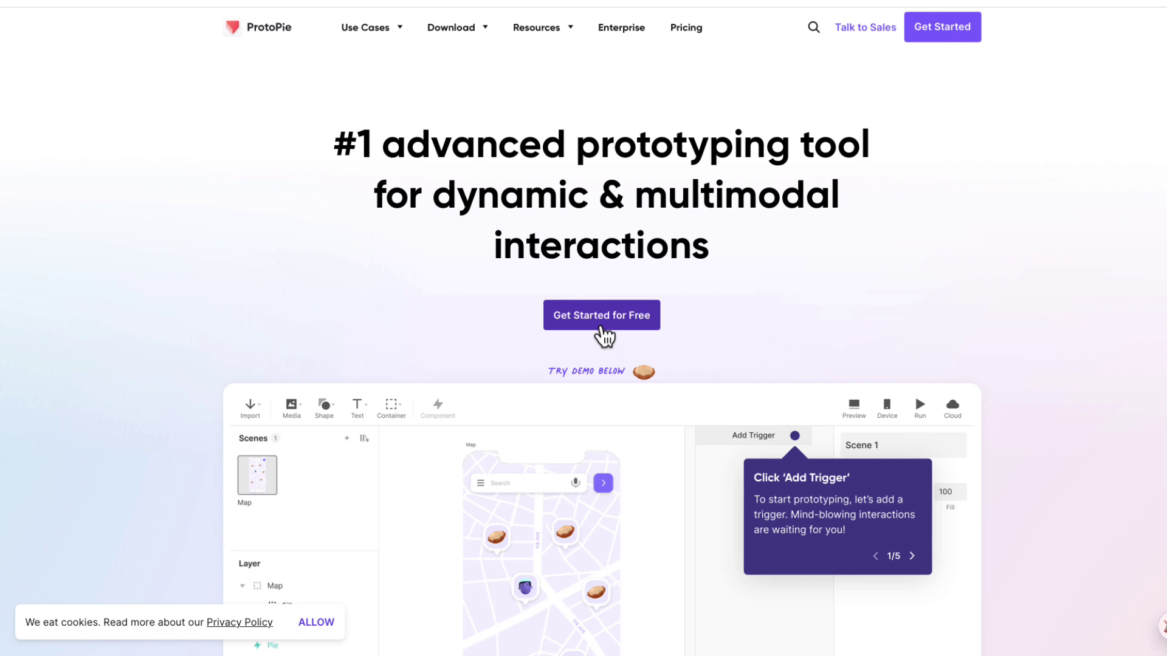
# Create a free ProtoPie account with the pasted email, name, username and password.
pyautogui.click(604, 336)
pyautogui.hotkey('ctrl', 'v')
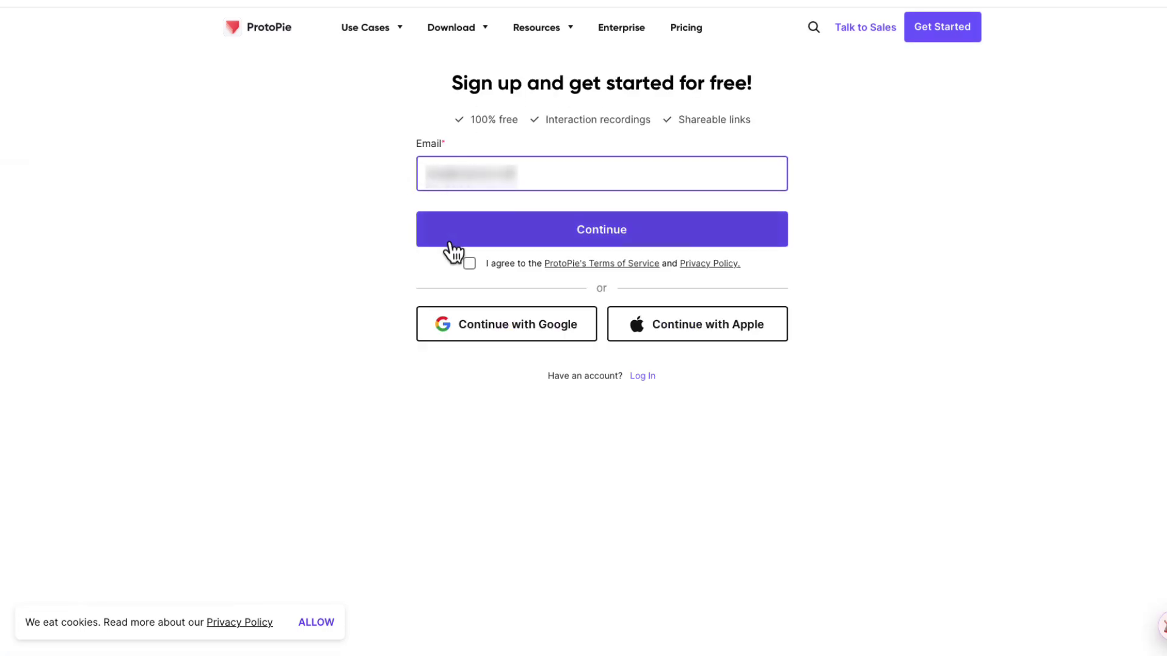
pyautogui.click(566, 239)
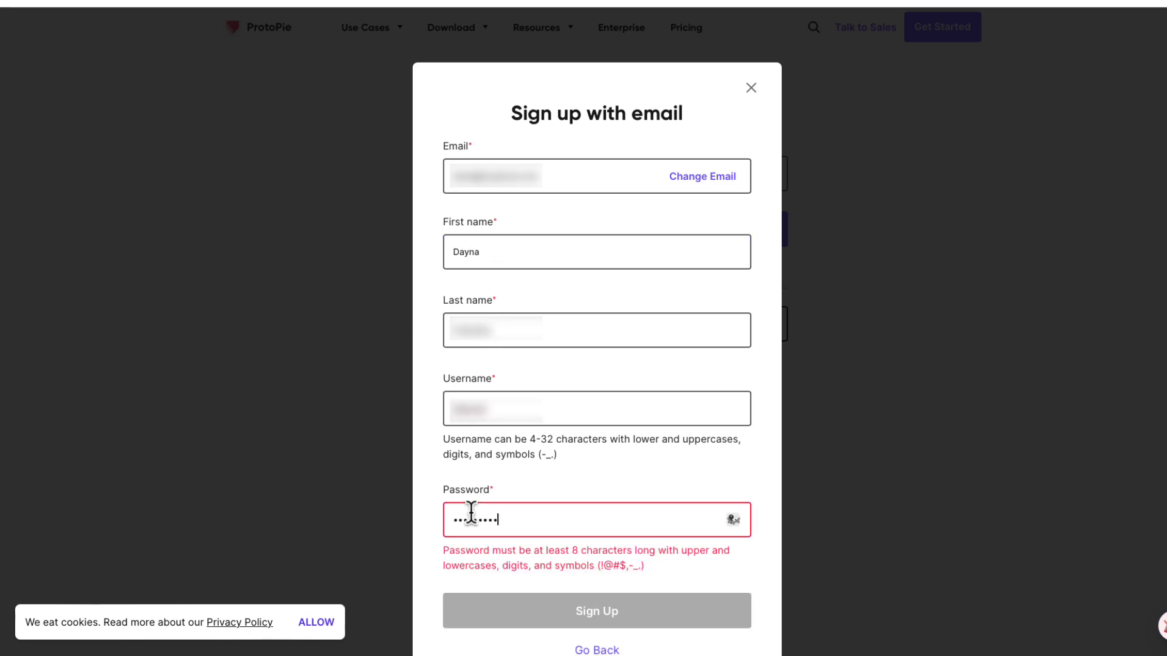
pyautogui.write('!')
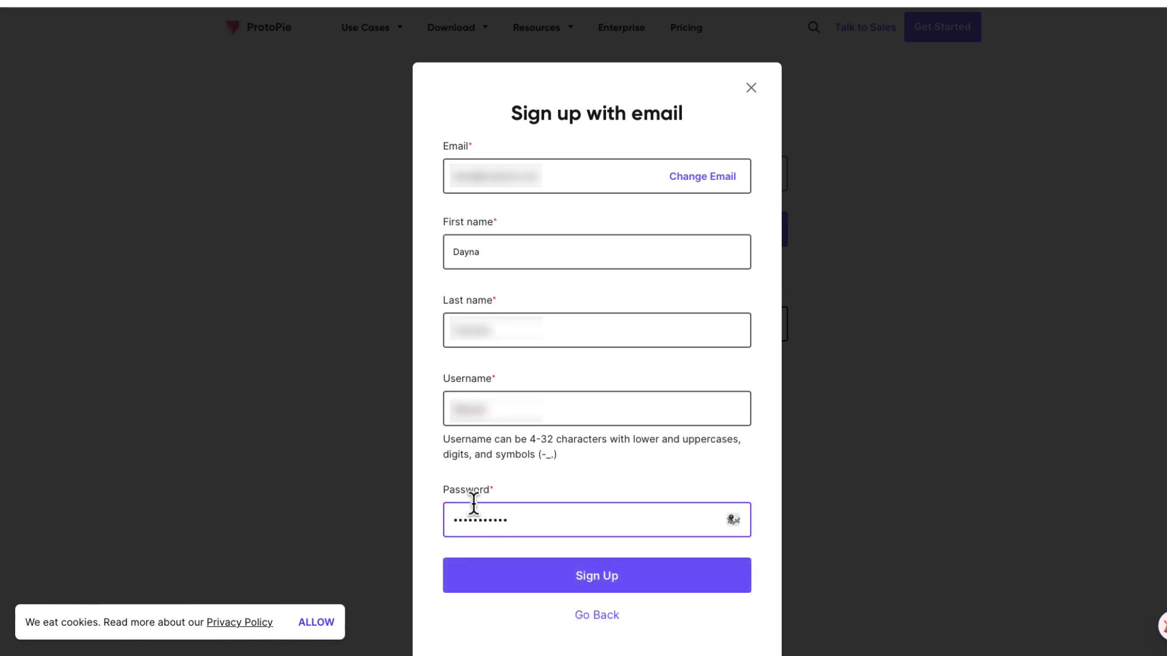
pyautogui.click(566, 588)
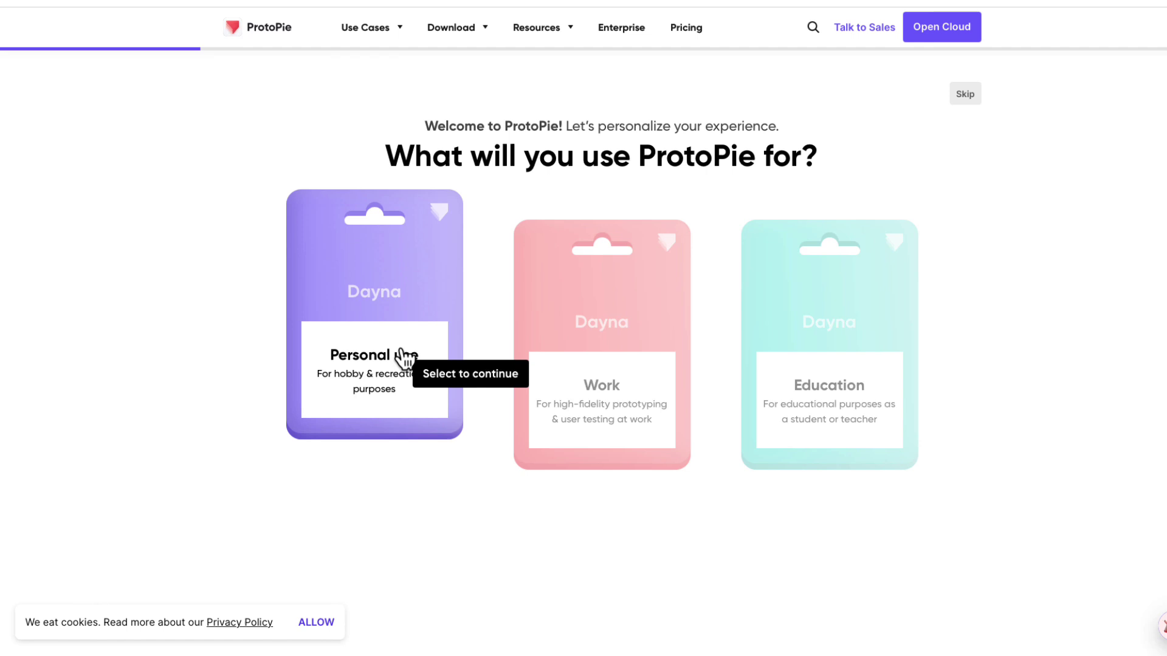
# Choose Personal use and IoT as the prototyping need in the welcome survey.
pyautogui.click(407, 415)
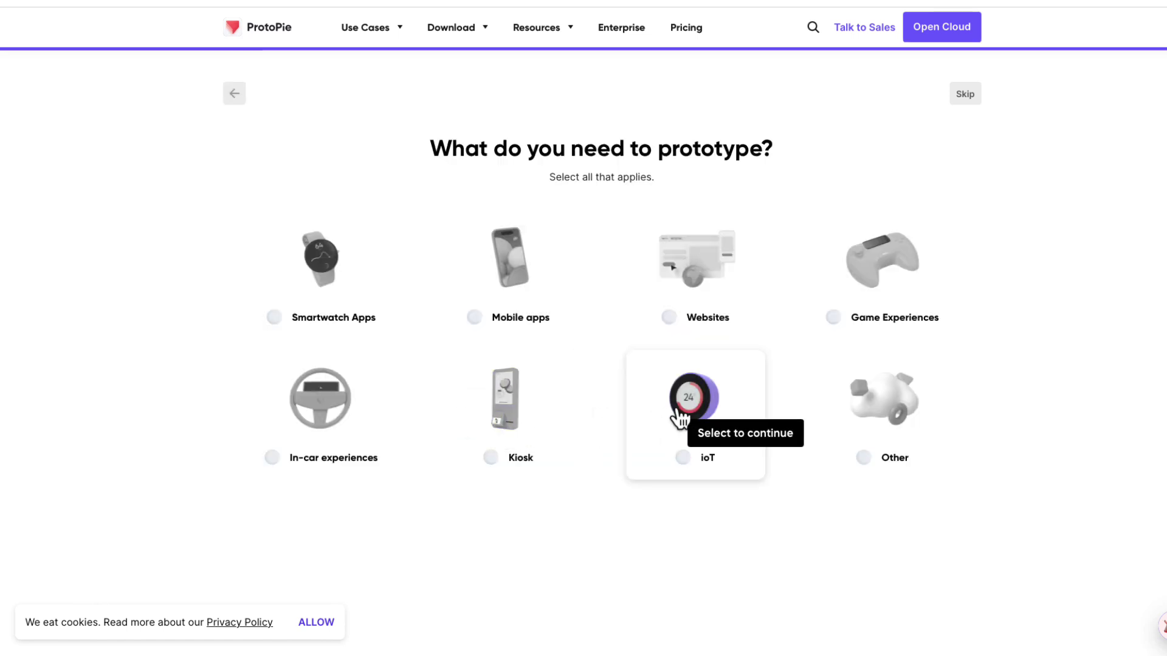
pyautogui.click(683, 458)
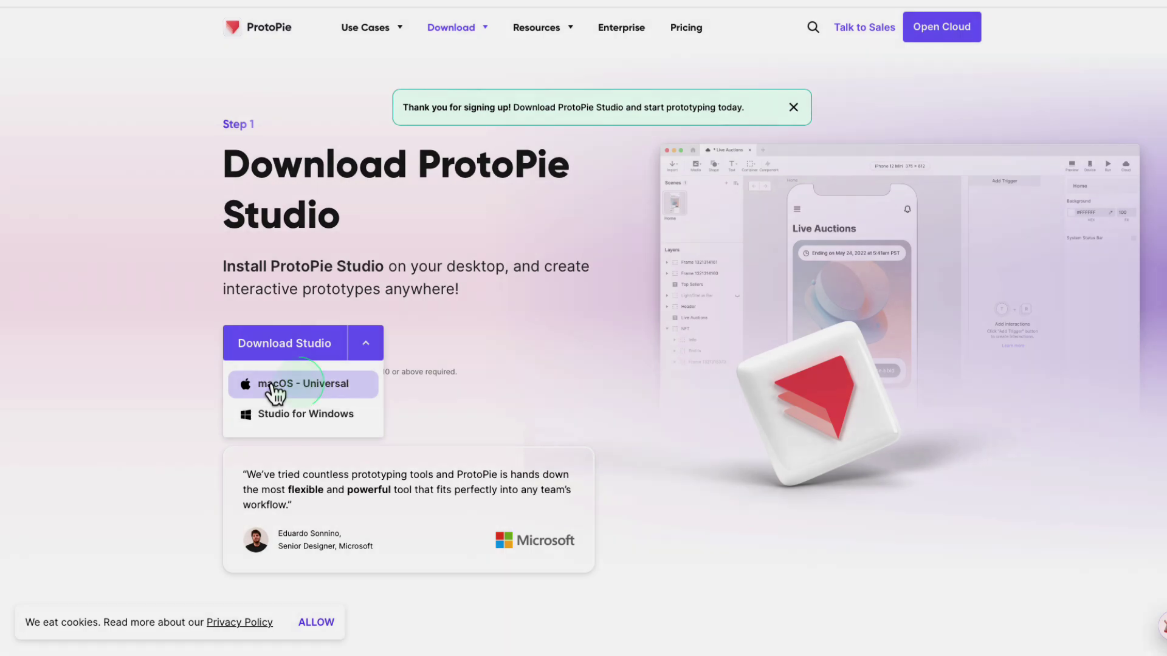
# Download the macOS Universal build of ProtoPie Studio.
pyautogui.click(275, 387)
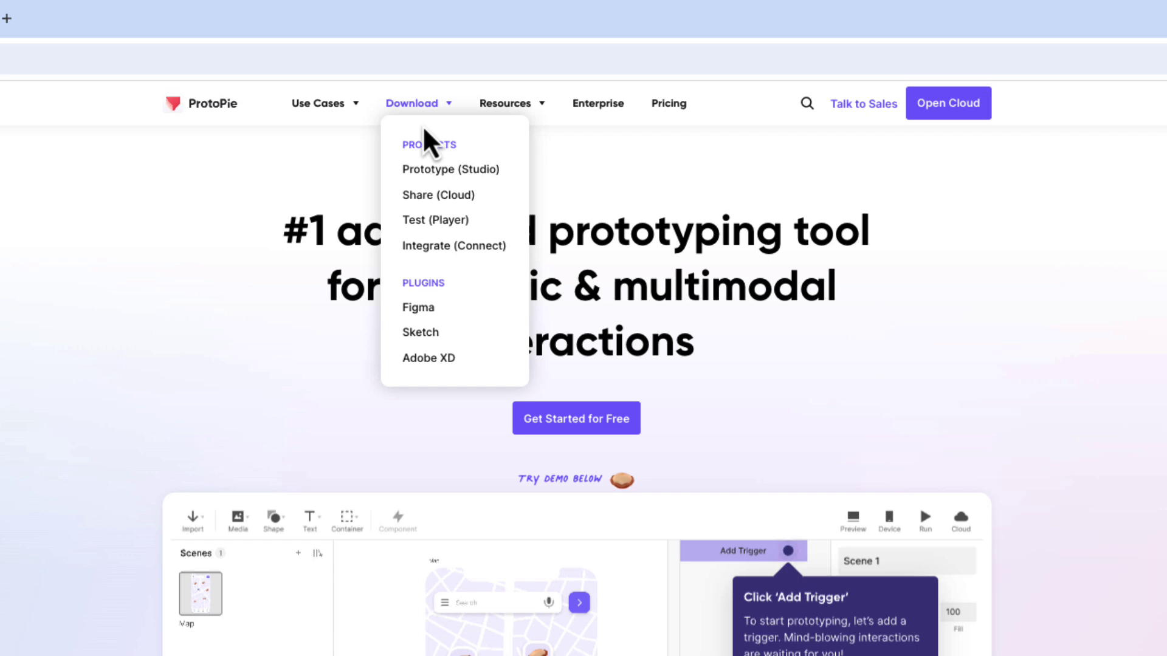
# Go from the Studio download page to the ProtoPie Figma plugin via Get Figma Plugin.
pyautogui.click(427, 171)
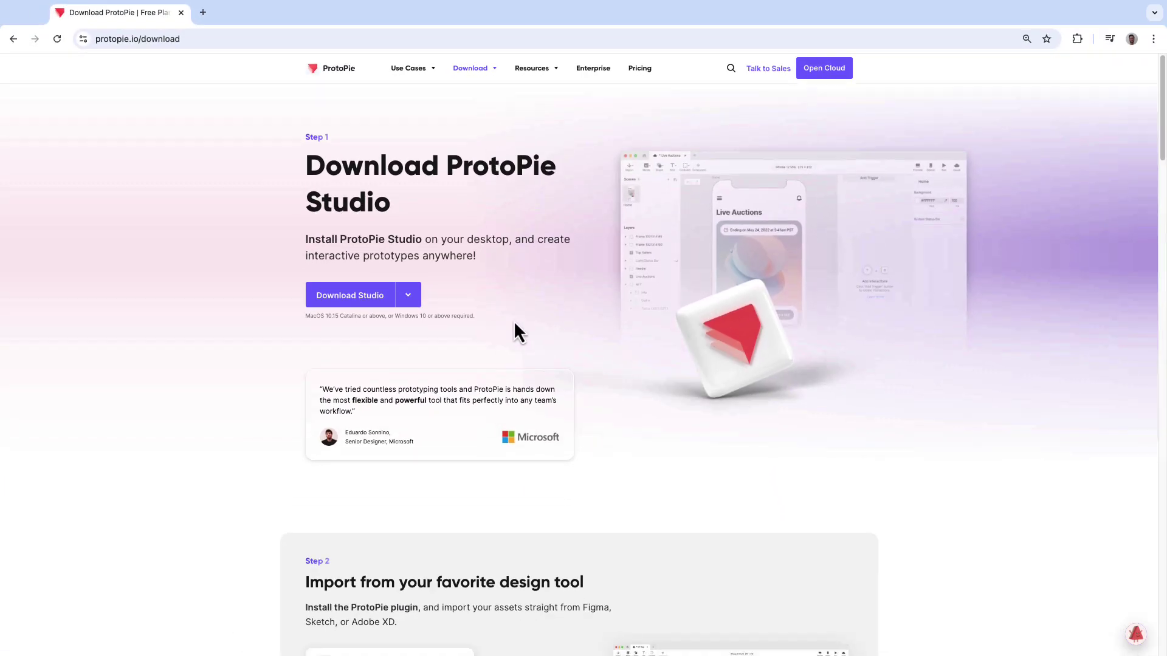
pyautogui.scroll(-3, 513, 320)
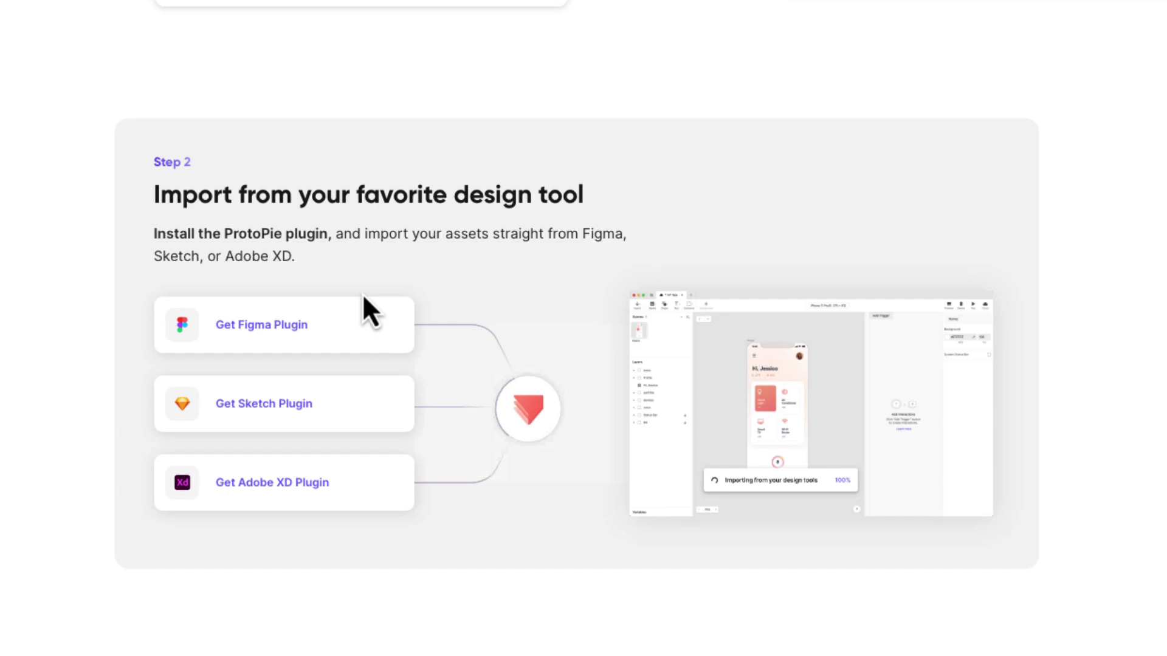
pyautogui.click(370, 390)
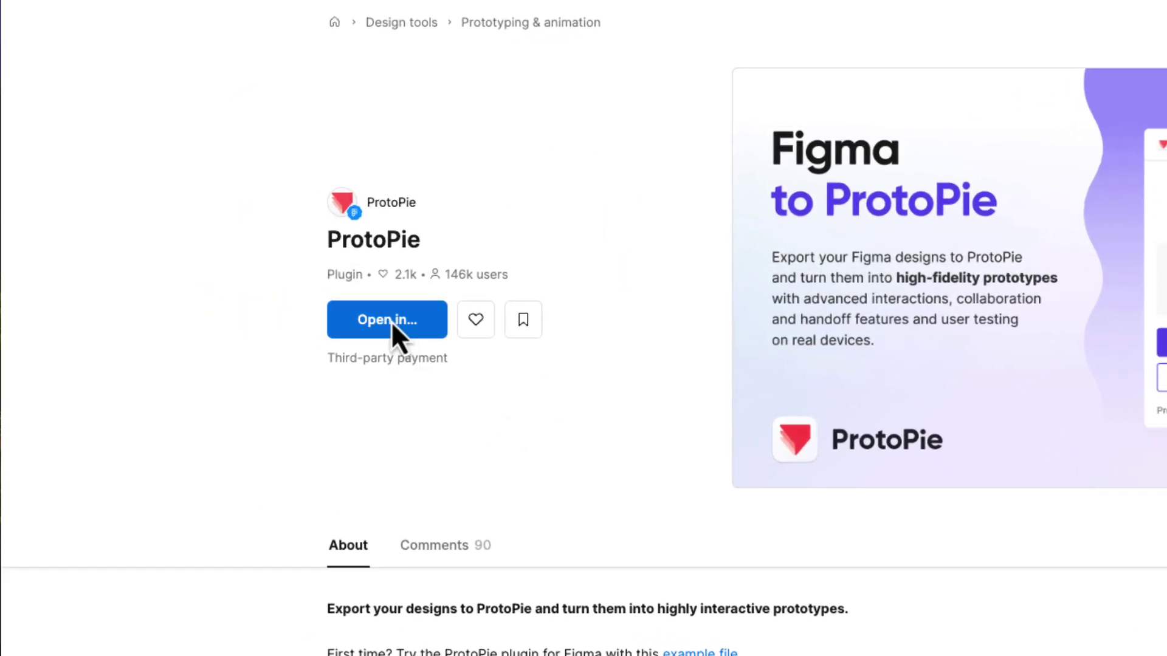
# Open the ProtoPie plugin in the recent Figma design file.
pyautogui.click(391, 321)
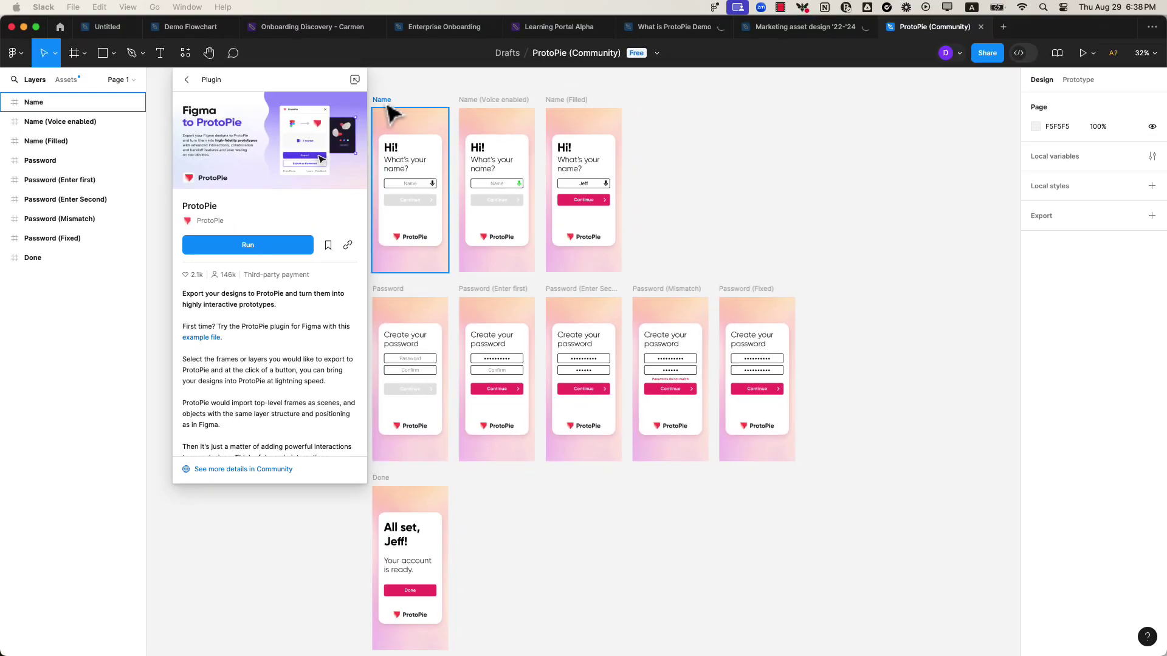
# Run the ProtoPie plugin on the selected Name frame and export it as one scene.
pyautogui.click(389, 110)
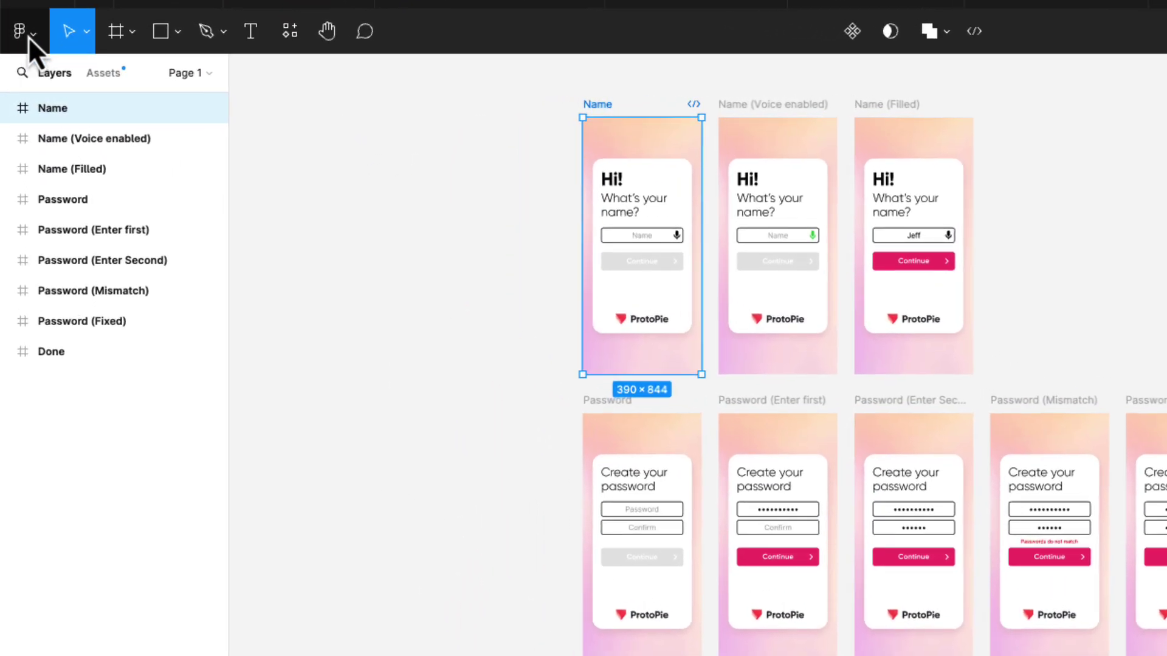
pyautogui.click(18, 55)
pyautogui.click(276, 322)
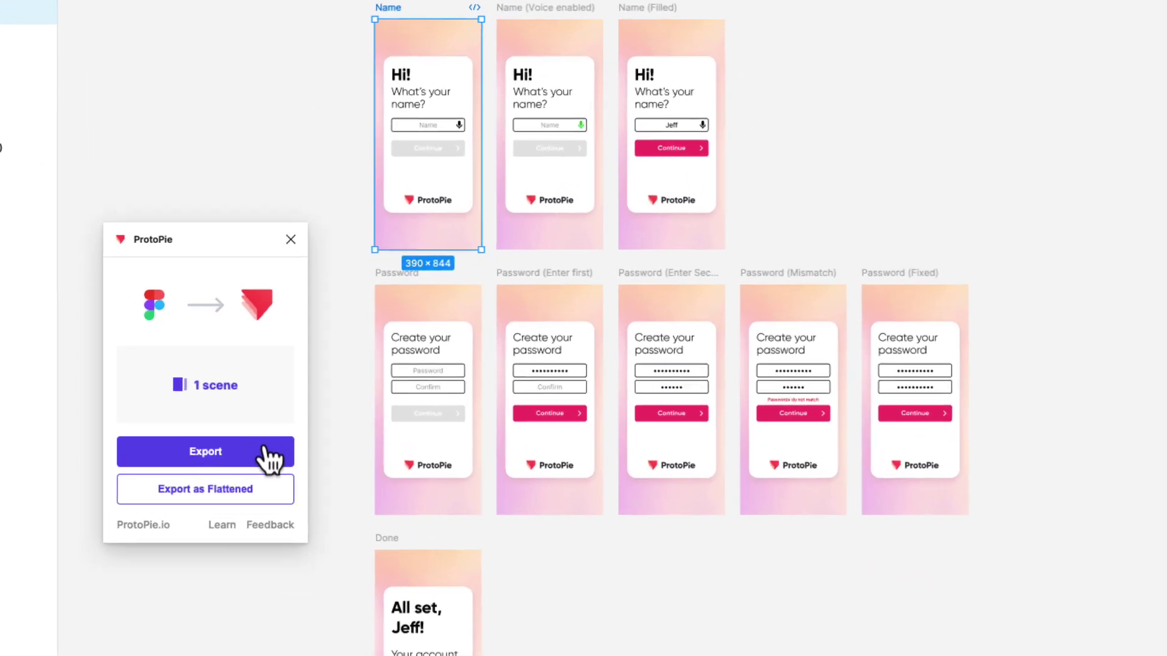
pyautogui.click(290, 416)
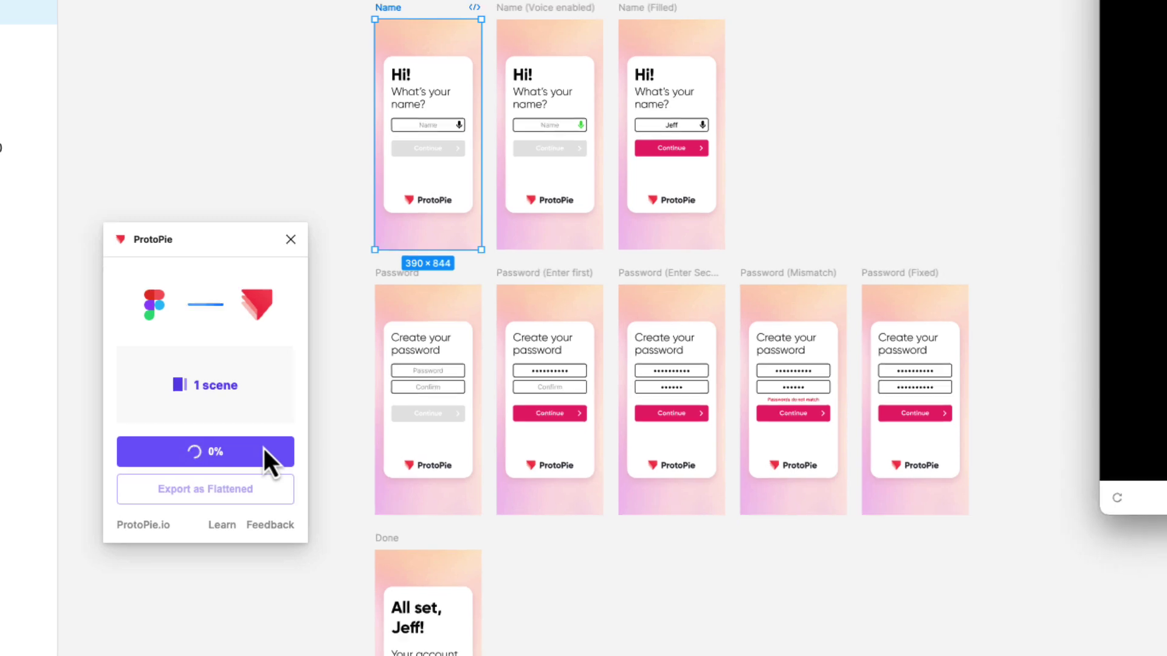